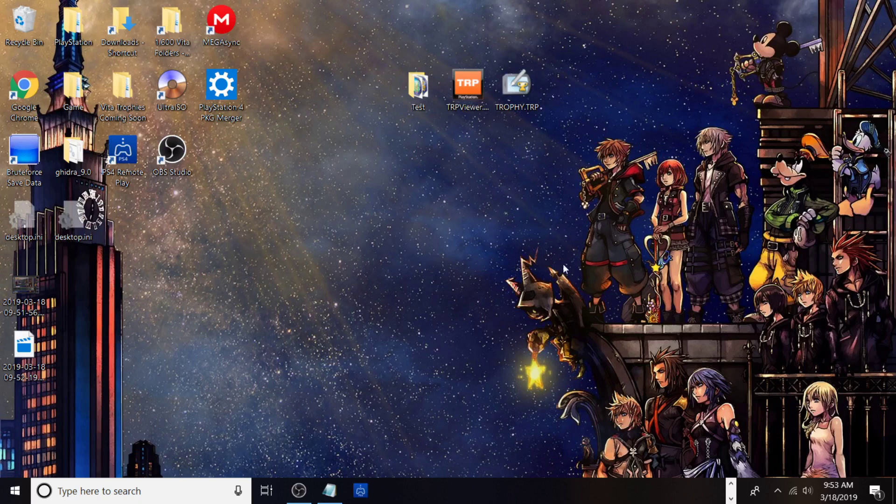
click(454, 97)
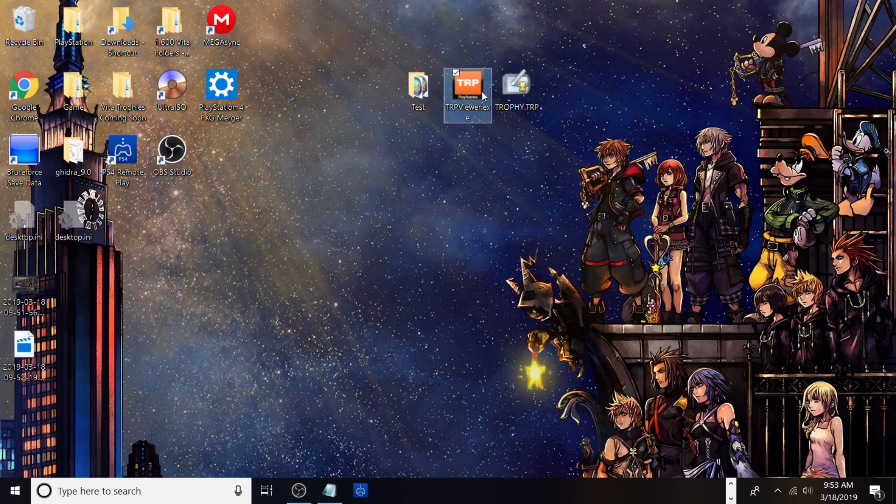
mouse_move(483, 96)
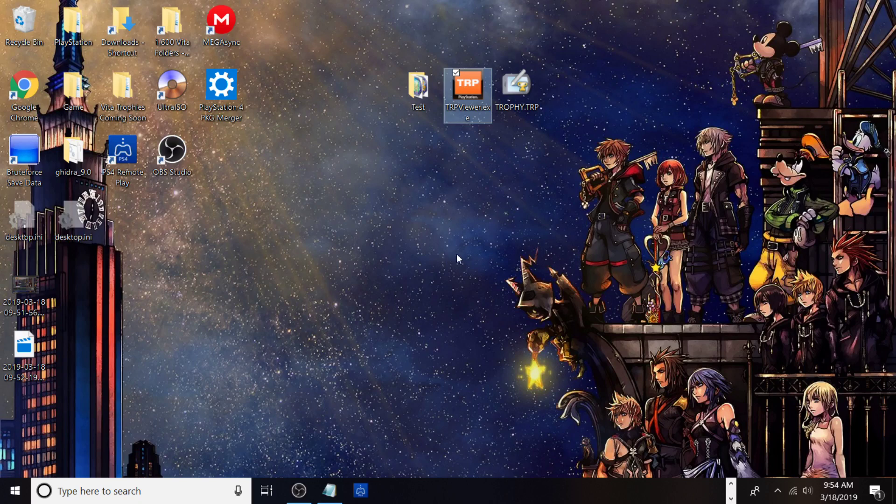
mouse_move(466, 89)
mouse_down()
mouse_move(465, 171)
mouse_move(347, 272)
mouse_move(341, 251)
mouse_move(402, 229)
mouse_move(431, 198)
mouse_move(458, 158)
mouse_move(466, 101)
mouse_up()
Switch to FileZilla and shrink the transfer queue area to enlarge the local and remote file lists.
click(731, 486)
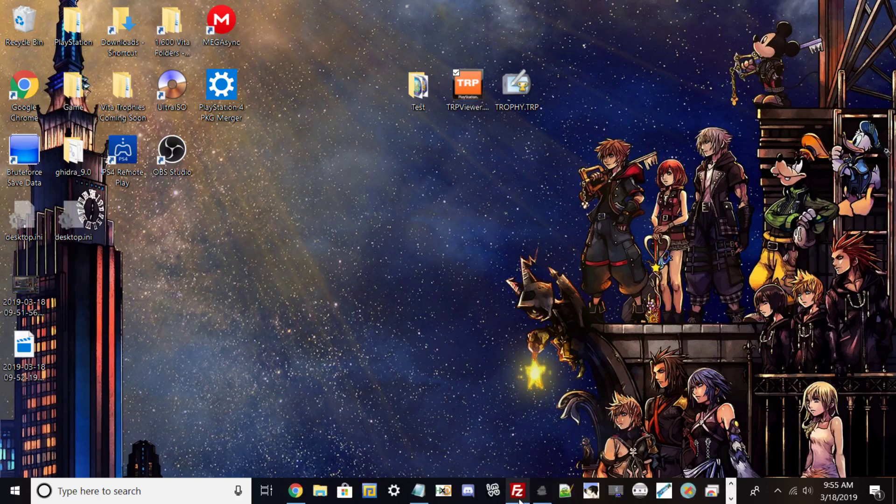
mouse_move(518, 498)
click(521, 448)
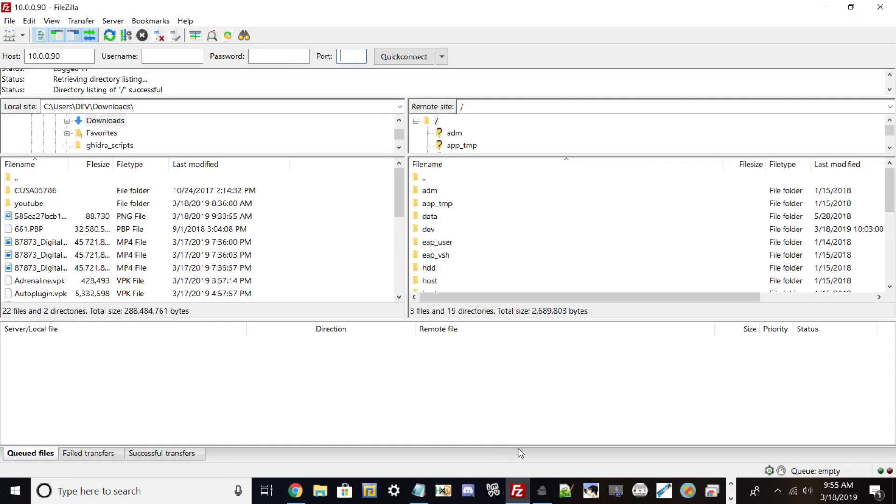
drag(441, 320, 462, 451)
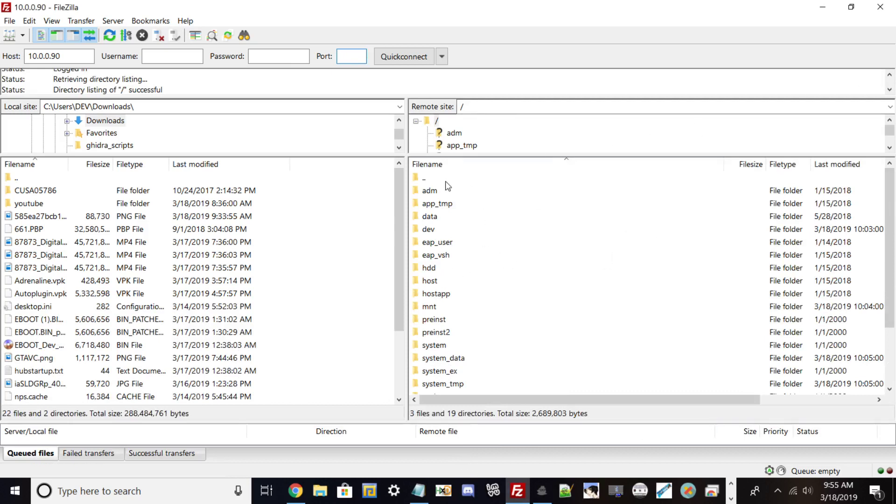
scroll(464, 210, down, 2)
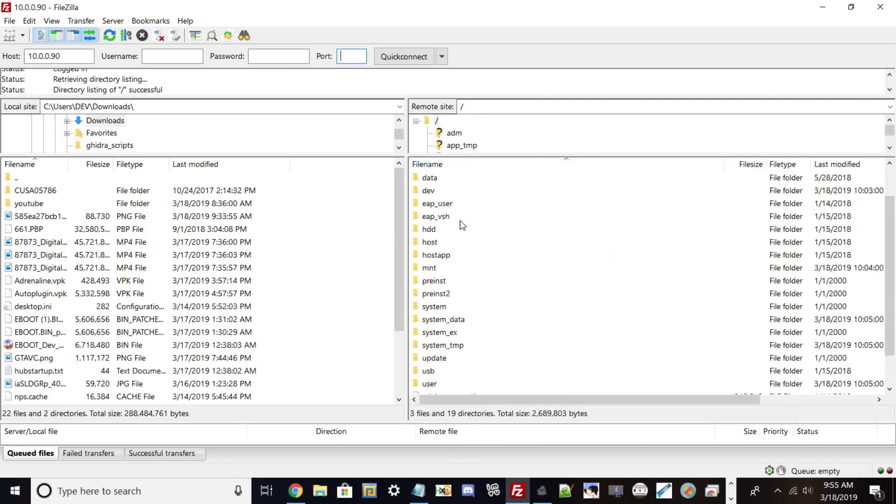
scroll(464, 232, up, 2)
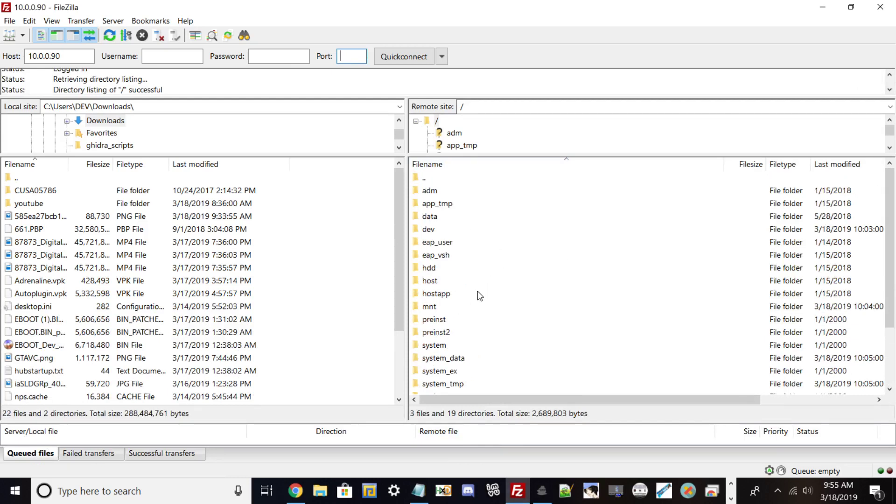
scroll(481, 297, down, 1)
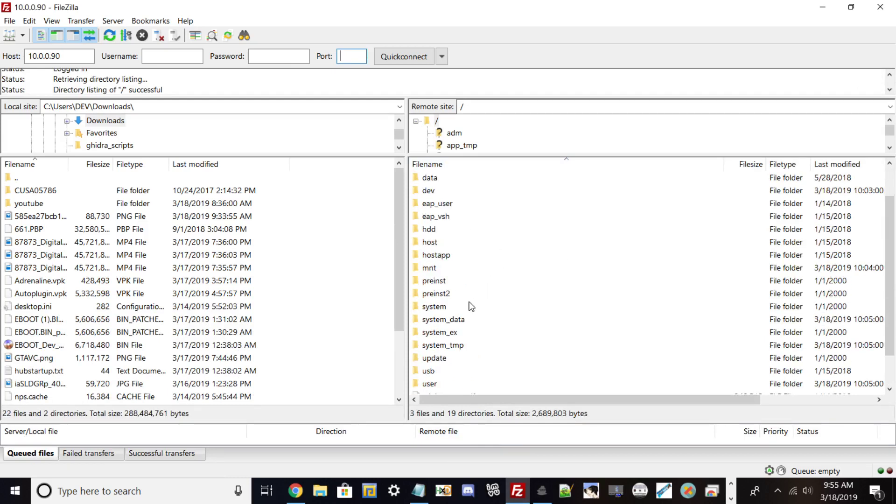
double_click(429, 308)
click(422, 181)
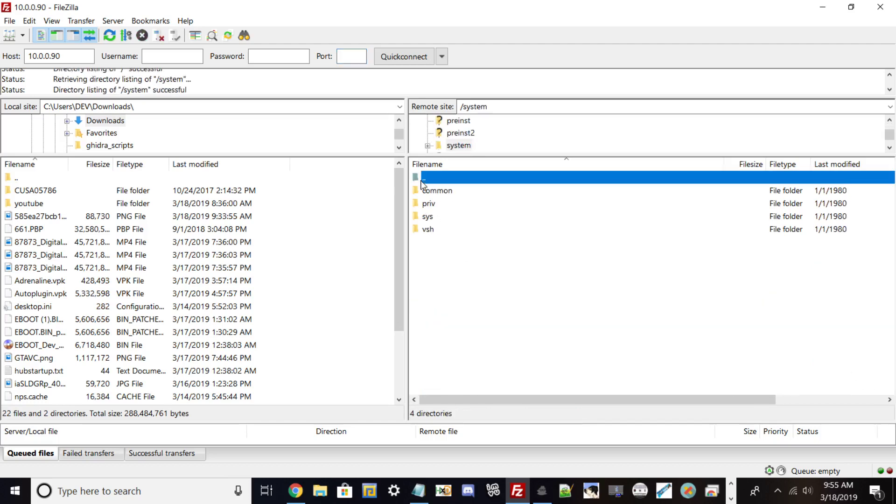
double_click(422, 181)
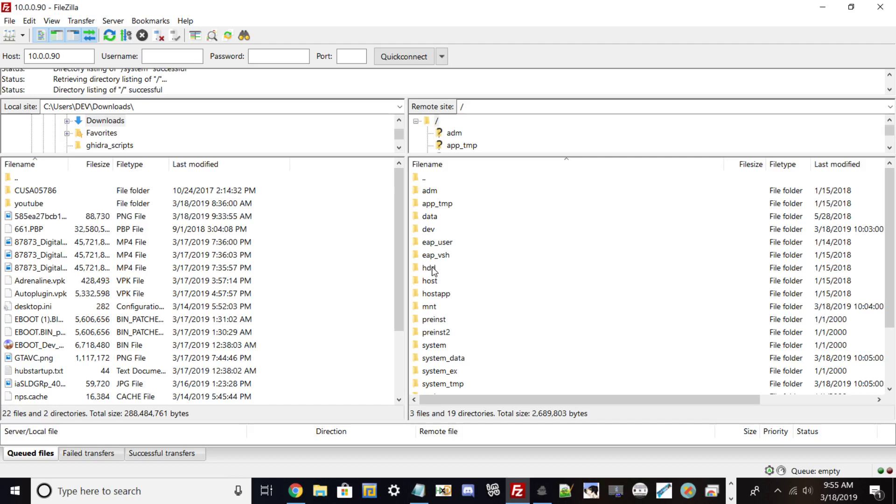
Go to the /user/trophy/conf folder on the remote site.
scroll(438, 285, down, 2)
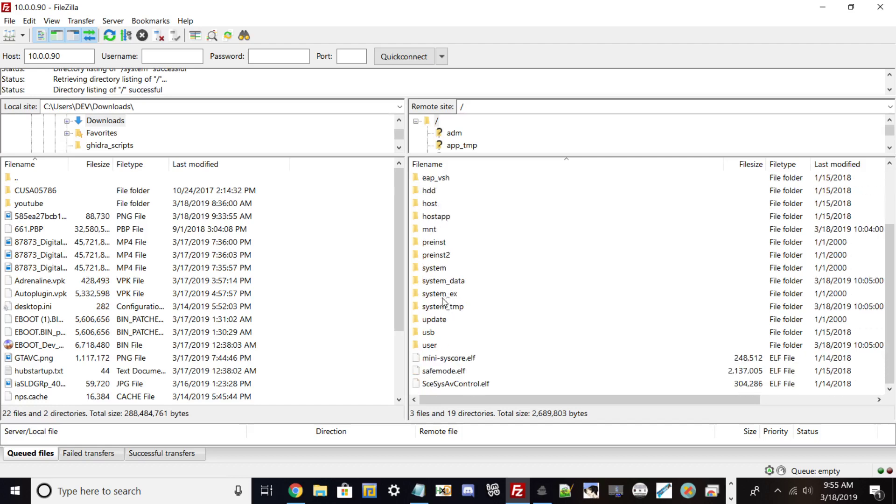
double_click(435, 348)
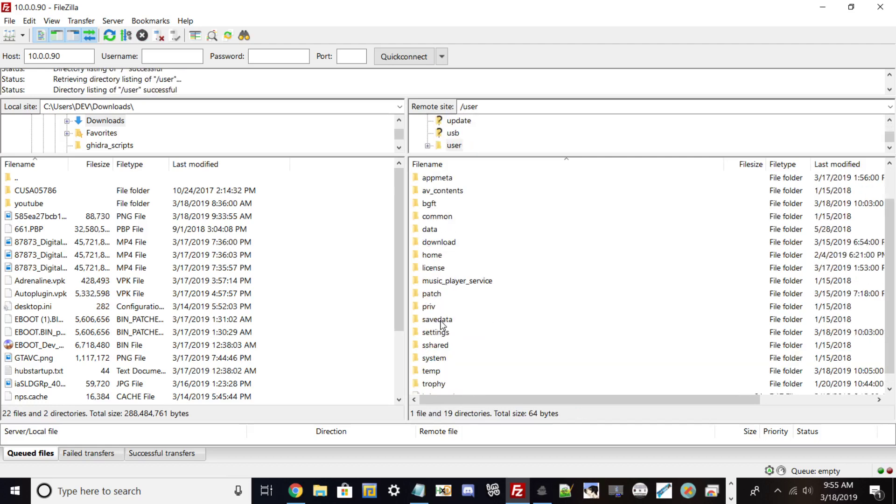
scroll(442, 324, down, 1)
click(442, 371)
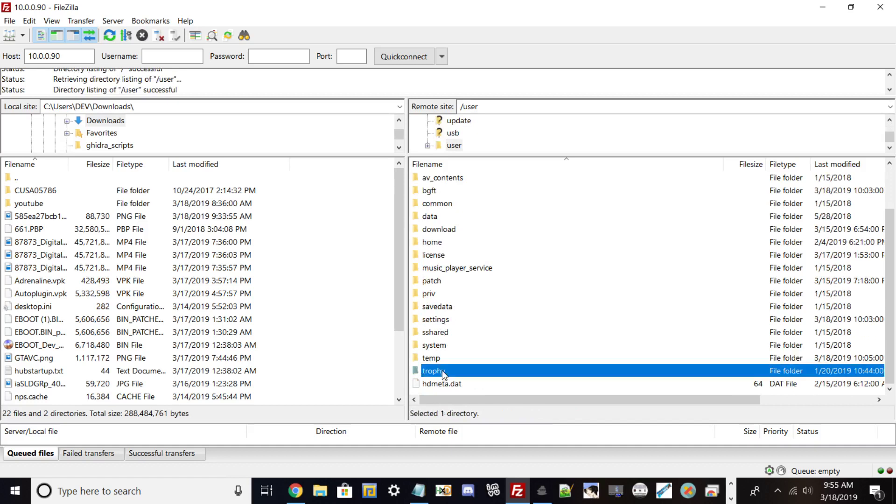
double_click(441, 371)
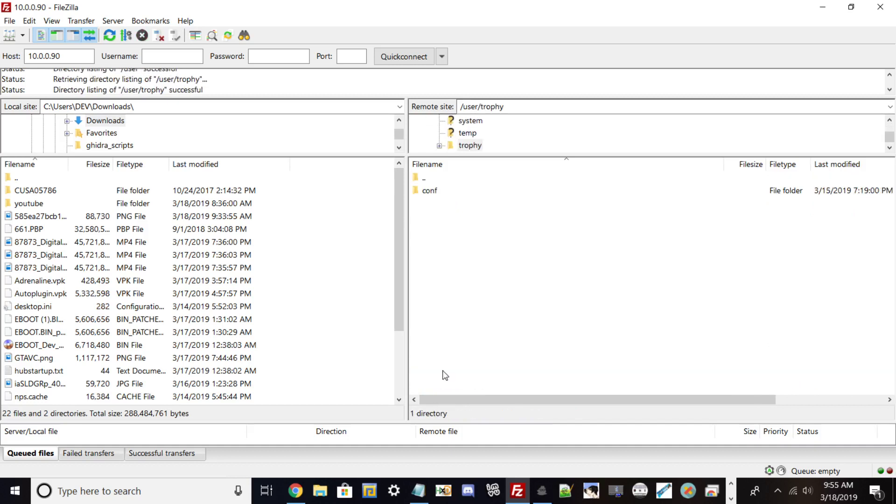
double_click(441, 192)
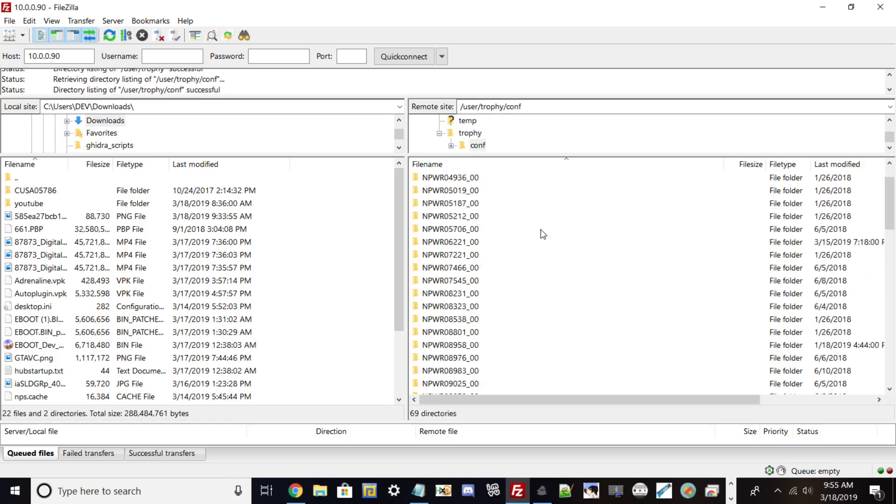
Look through the remote trophy folders, open NPWR04914_00 and select its TROPHY.TRP file.
scroll(543, 235, down, 15)
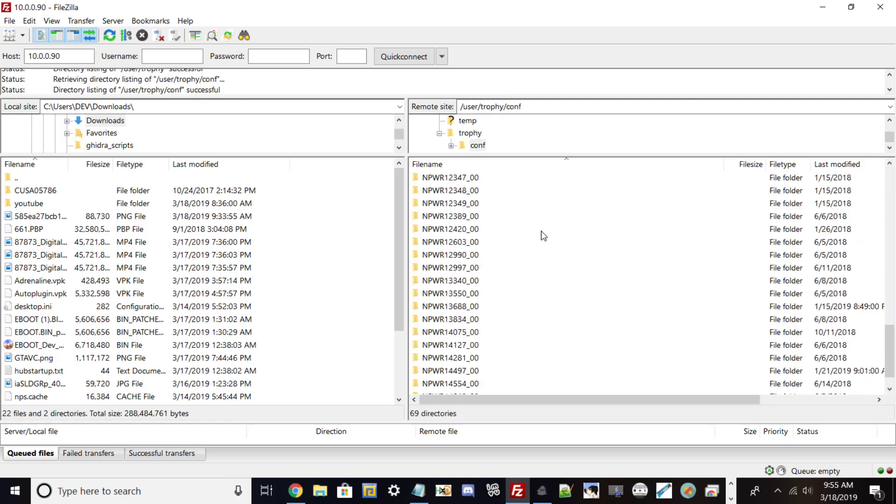
scroll(543, 235, down, 1)
scroll(520, 223, up, 18)
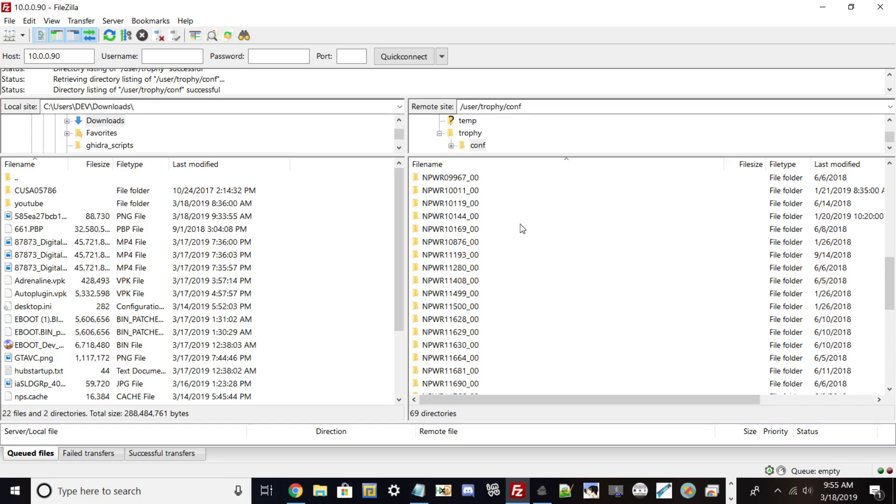
double_click(444, 192)
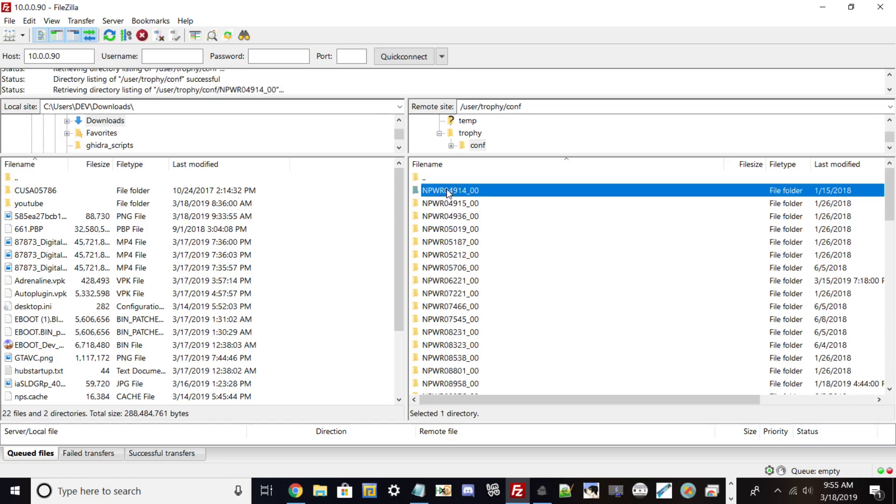
click(430, 191)
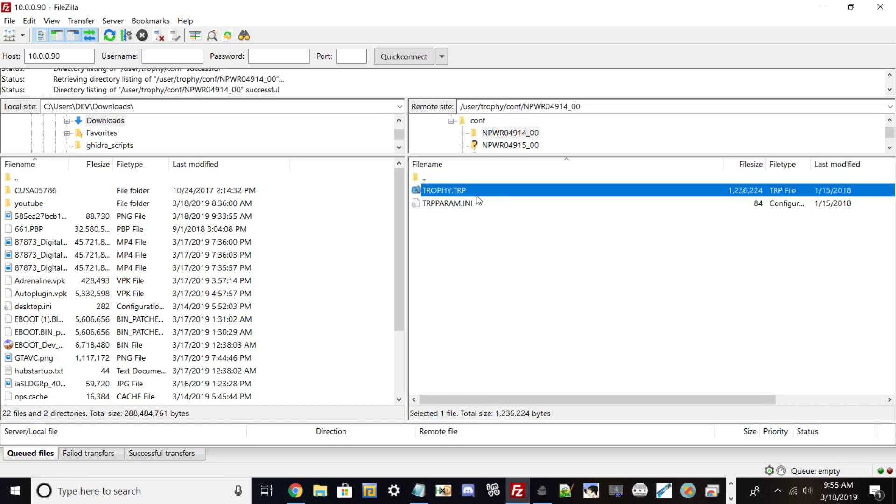
Minimize the FTP client window to get back to the desktop.
click(851, 6)
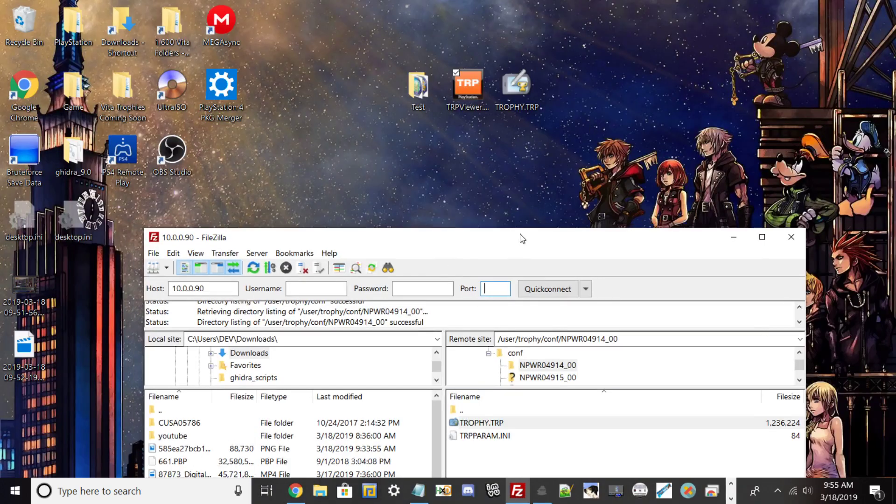
drag(522, 238, 317, 35)
double_click(317, 35)
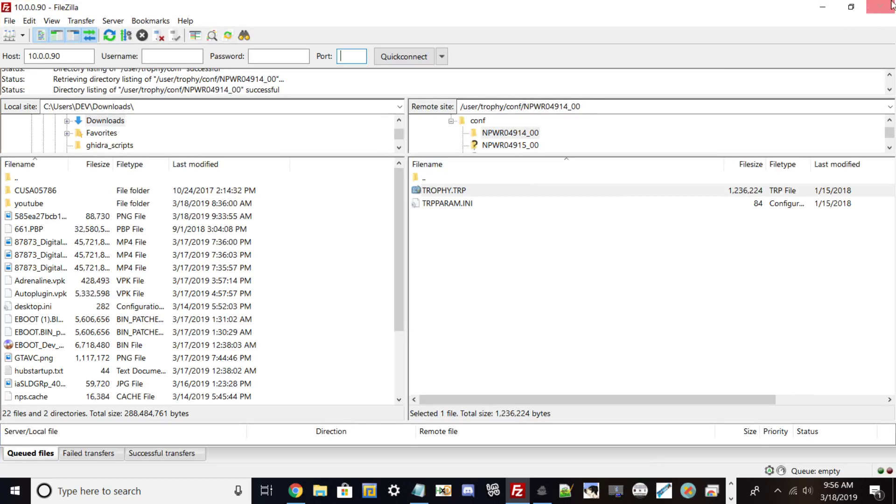
click(823, 8)
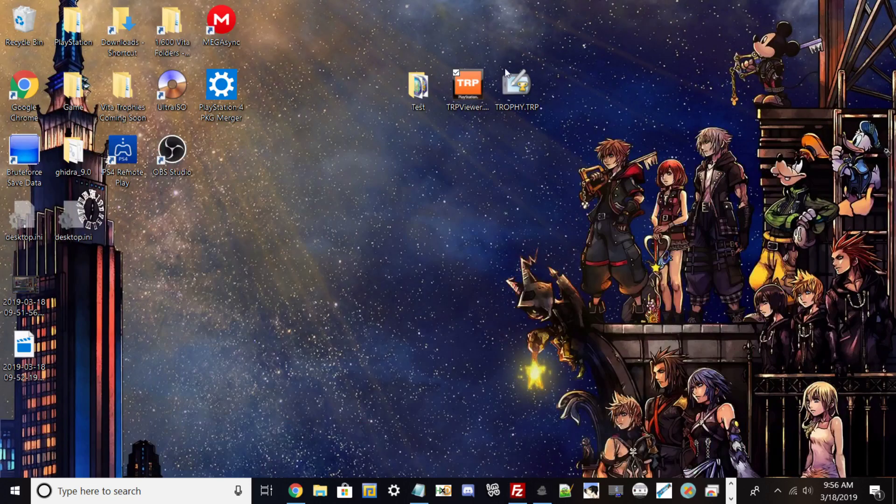
click(418, 87)
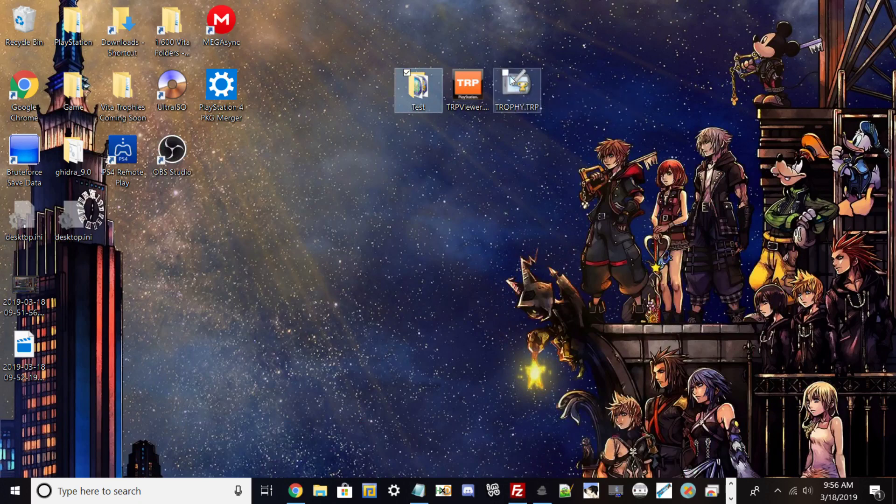
click(517, 87)
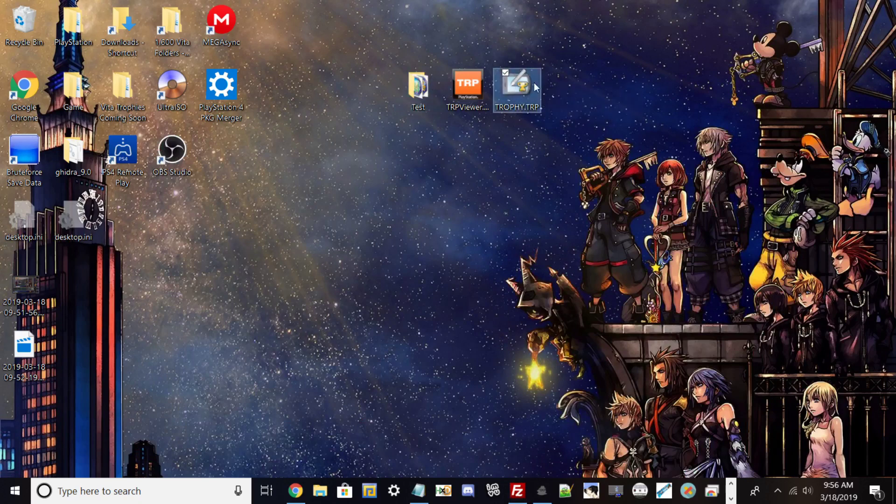
click(424, 90)
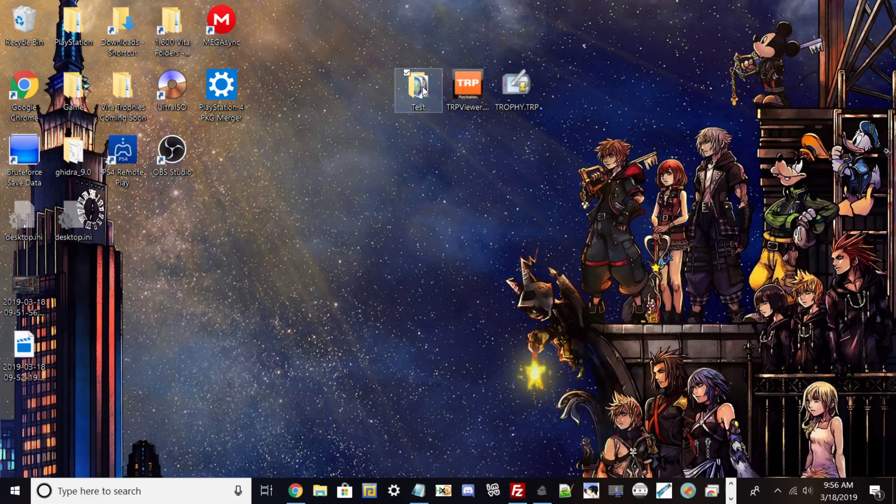
click(516, 86)
click(435, 99)
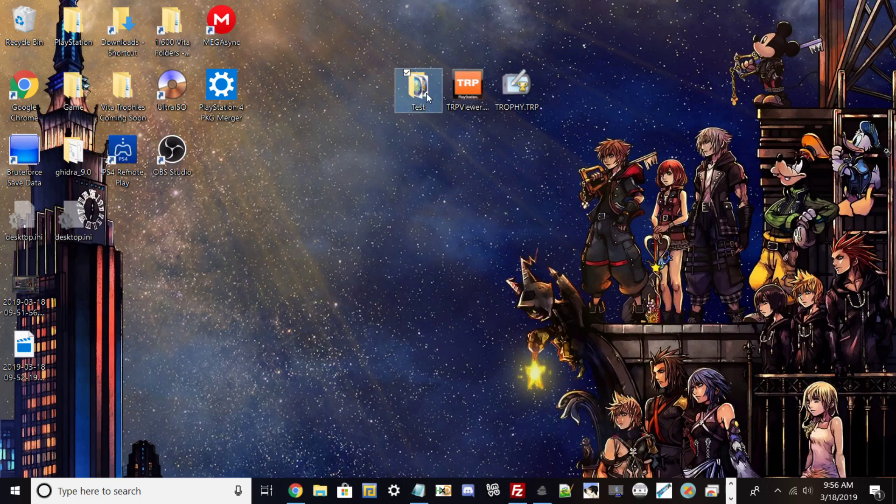
Delete all files inside the Test folder on the desktop and minimize the folder window.
double_click(426, 95)
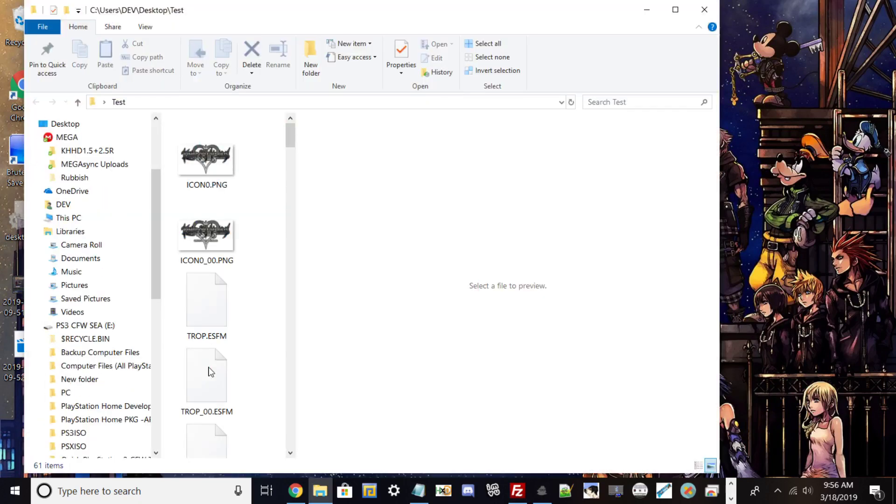
click(220, 247)
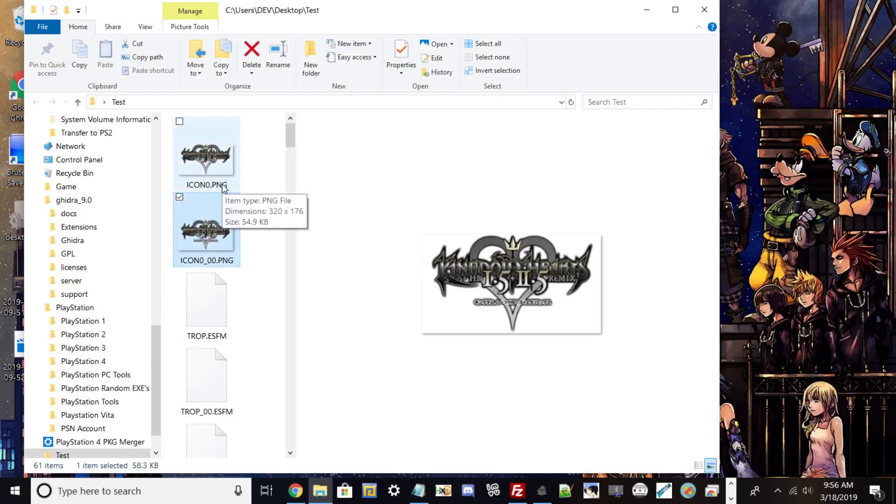
key(ctrl+a)
key(Delete)
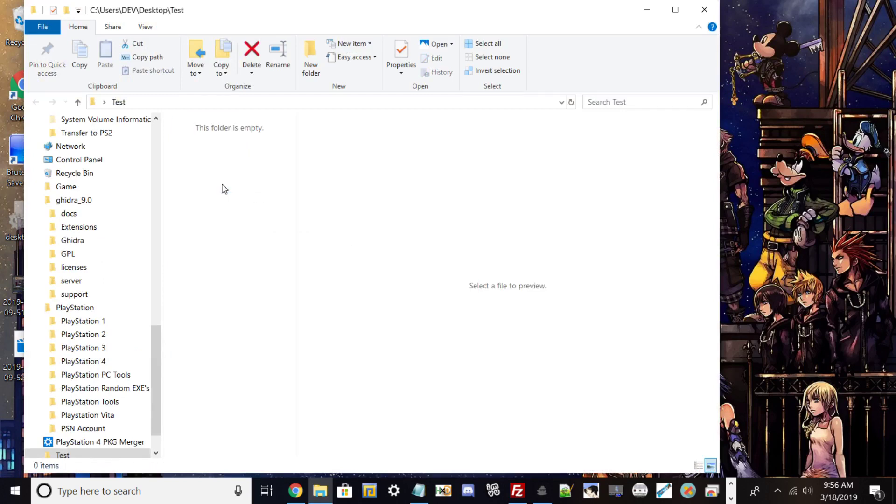
click(647, 10)
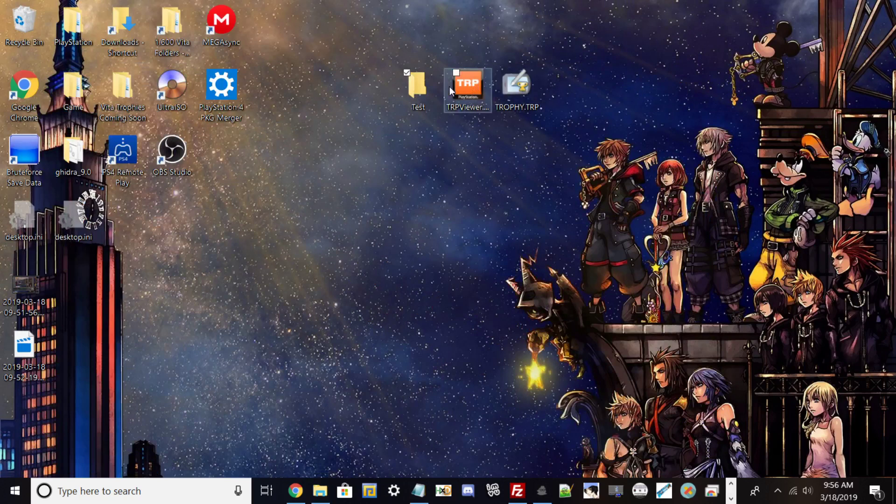
Launch TRPViewer, load TROPHY.TRP from the desktop into it and look through the files it contains.
click(460, 86)
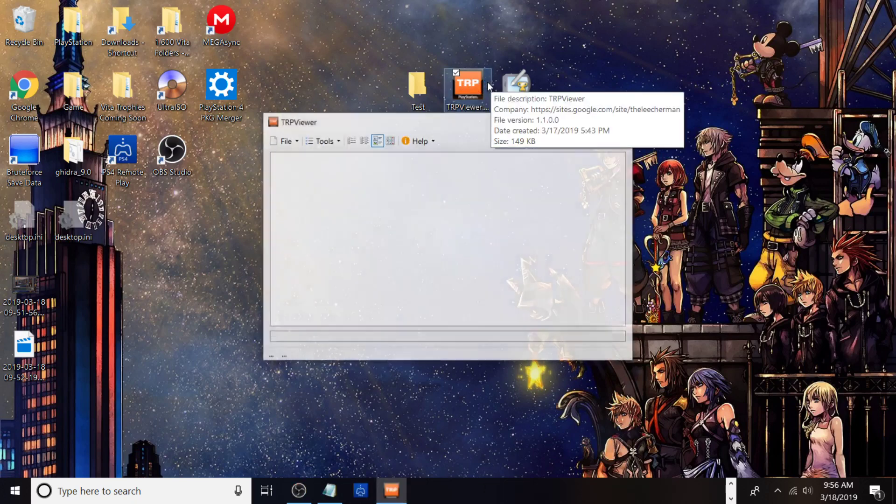
click(517, 87)
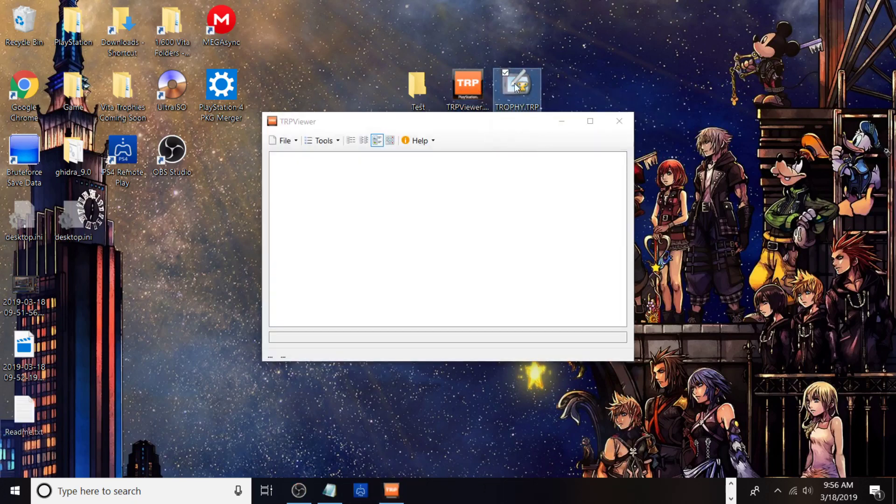
drag(516, 87, 392, 234)
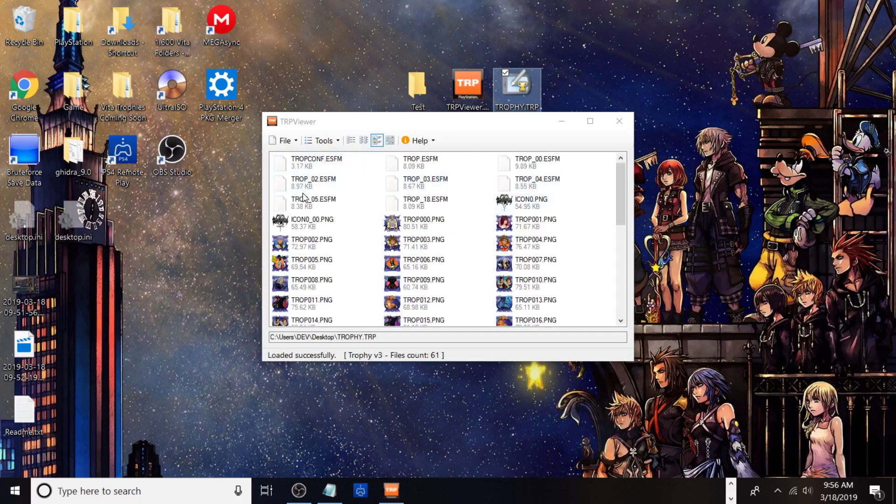
scroll(308, 201, down, 3)
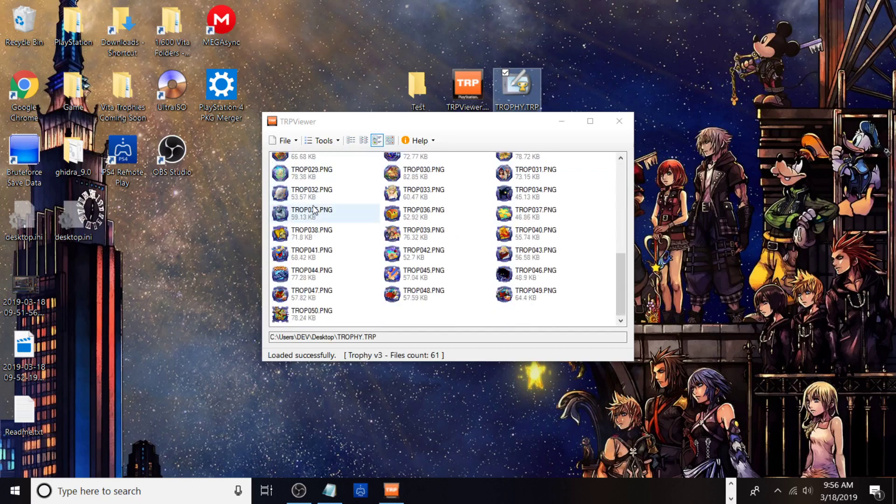
scroll(317, 205, up, 3)
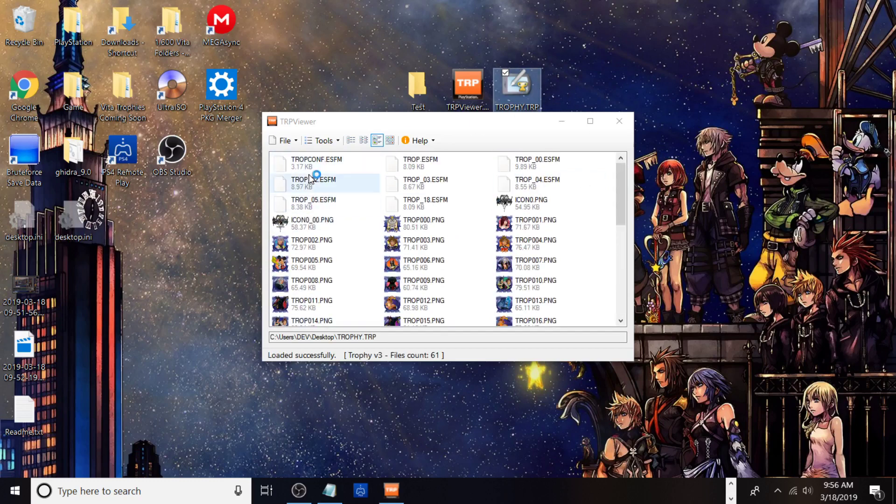
Extract all files from the loaded TROPHY.TRP into the Test folder on the desktop.
click(330, 141)
click(334, 154)
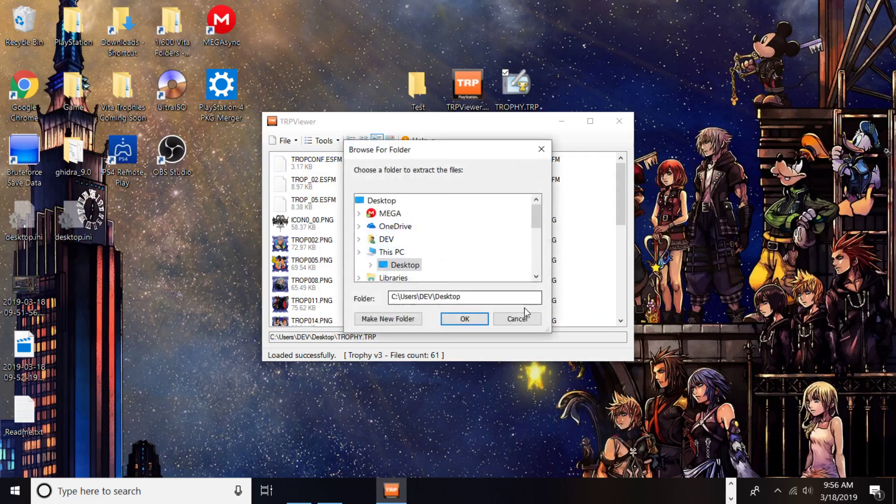
scroll(404, 262, down, 1)
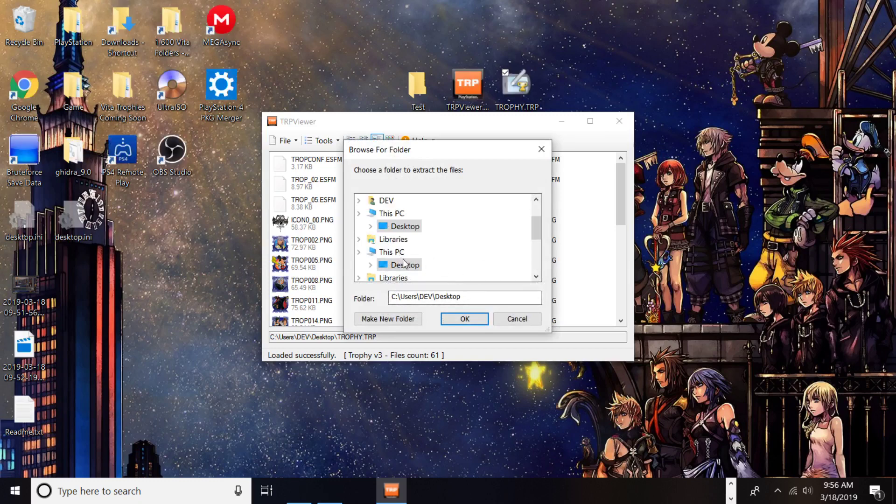
scroll(448, 260, down, 7)
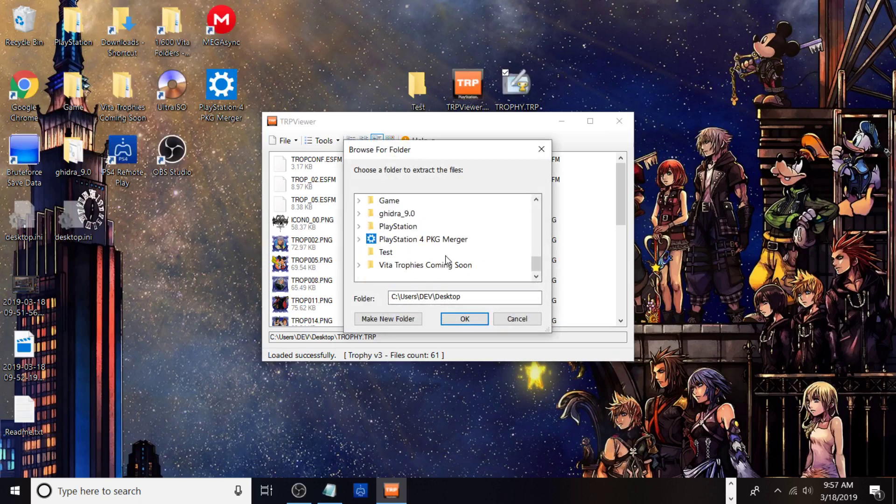
click(385, 252)
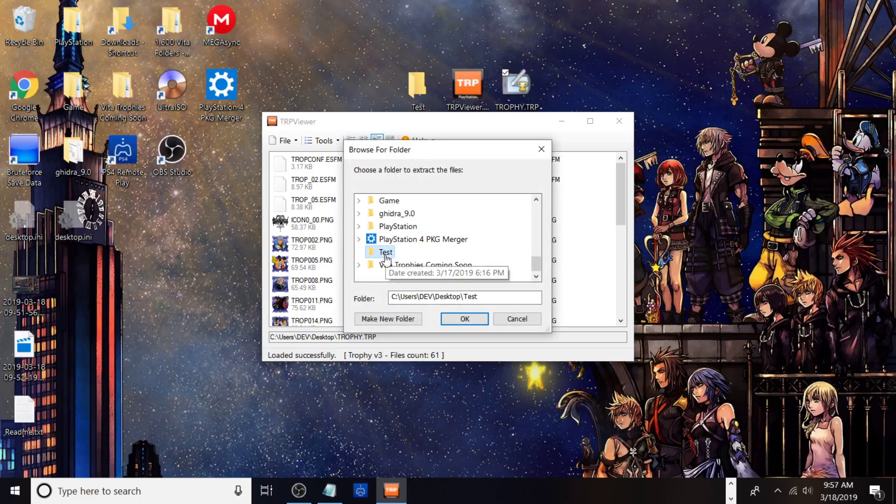
click(464, 319)
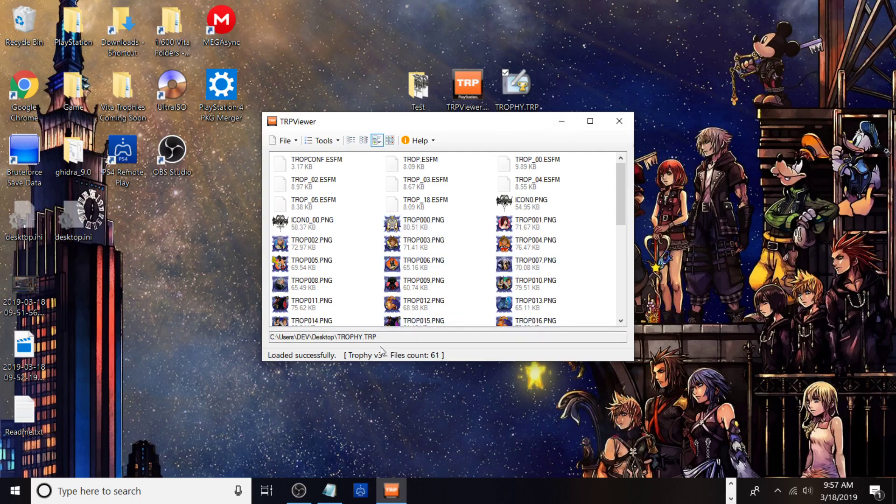
Open the desktop's Test folder in a maximized window and shrink the preview pane to give the file thumbnails more room.
click(561, 121)
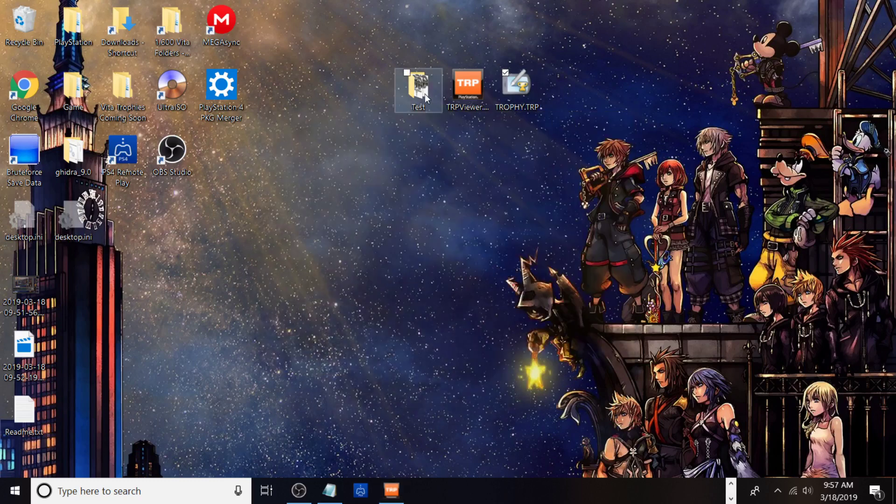
double_click(422, 91)
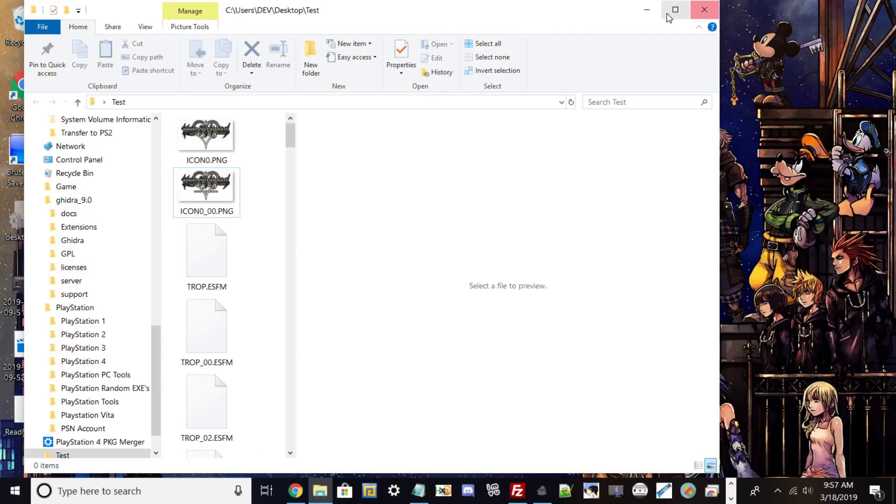
click(674, 10)
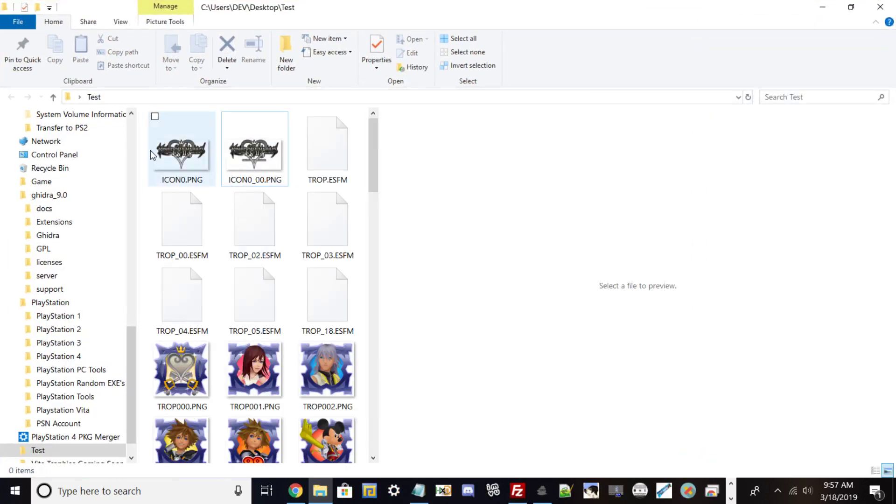
scroll(187, 266, down, 10)
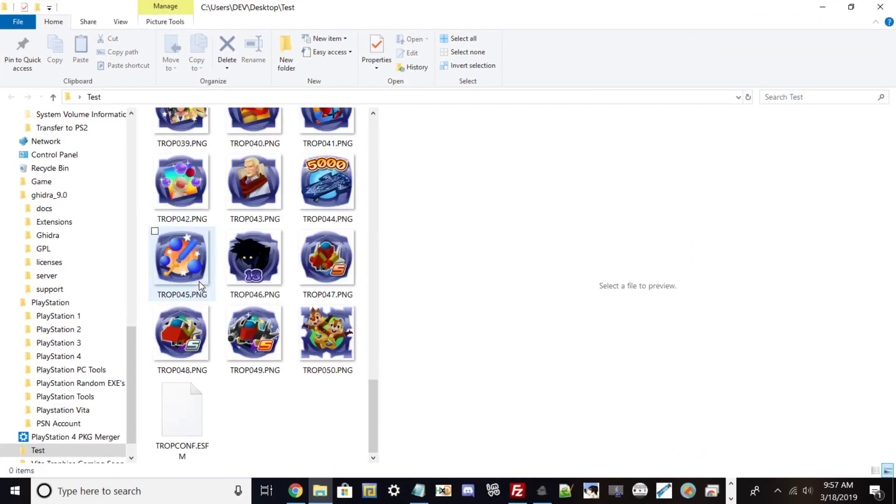
scroll(199, 282, up, 10)
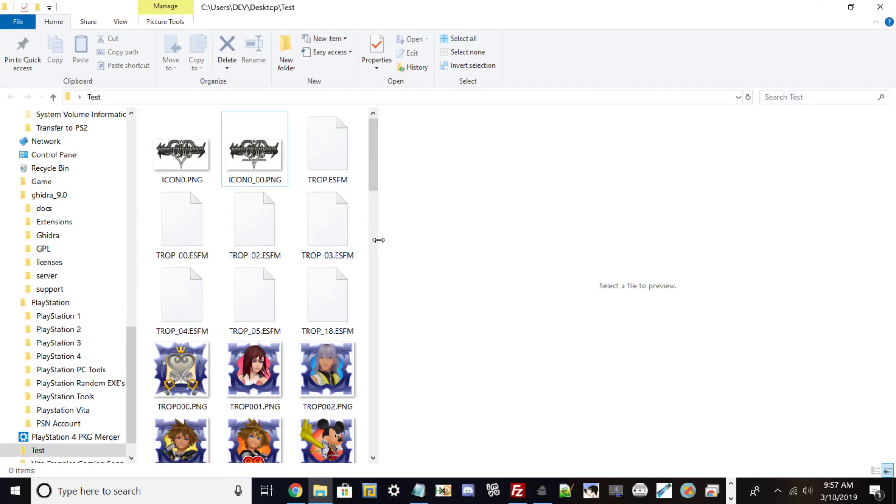
drag(383, 245, 878, 240)
Examine the extracted files in the Test folder, selecting ICON0.PNG, TROP.ESFM, TROPCONF.ESFM and the trophy image TROP004.PNG.
scroll(355, 236, down, 5)
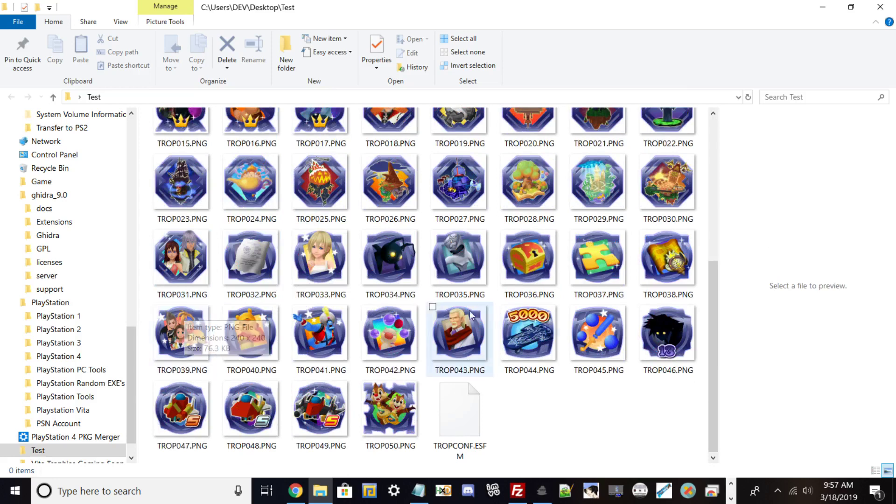
scroll(243, 278, up, 5)
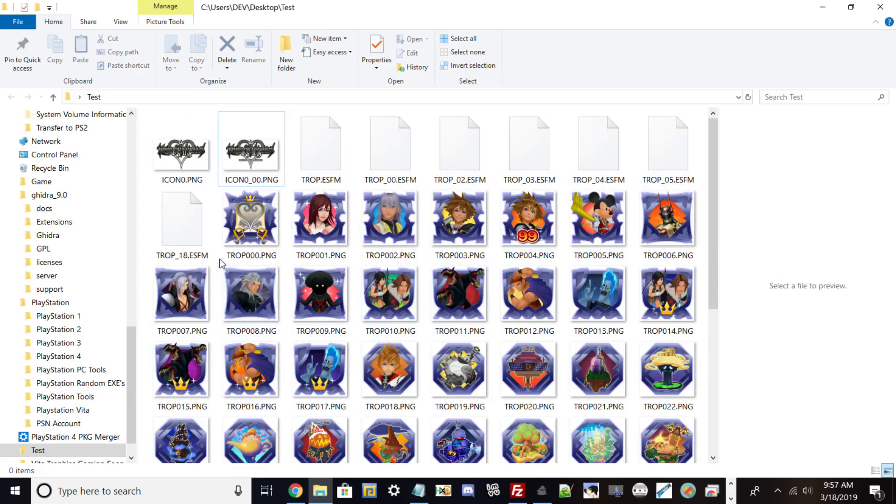
click(201, 166)
click(311, 163)
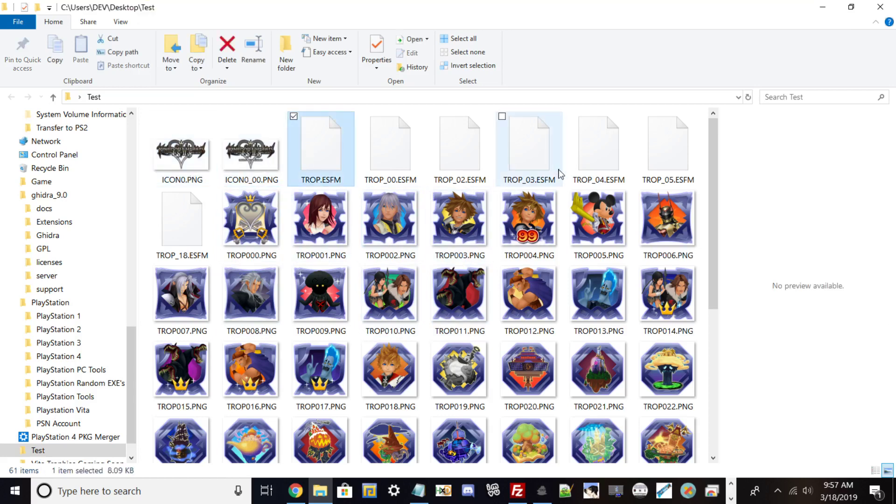
scroll(529, 298, down, 5)
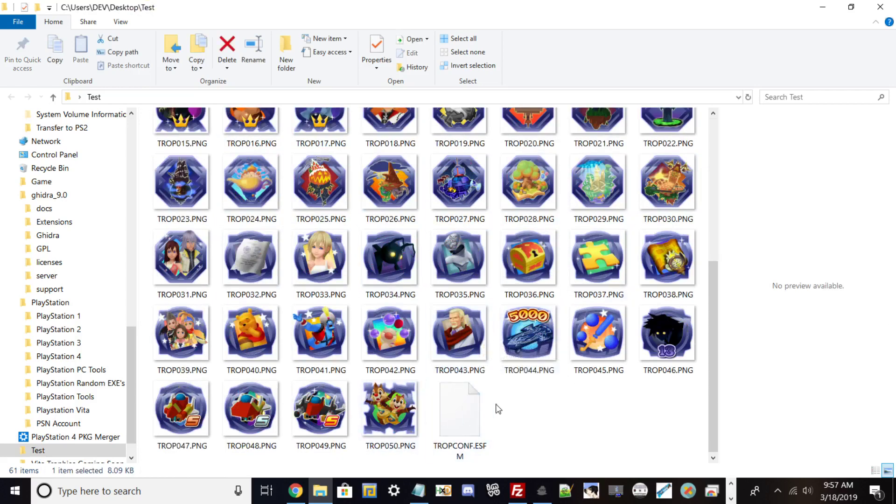
click(464, 412)
scroll(338, 233, up, 5)
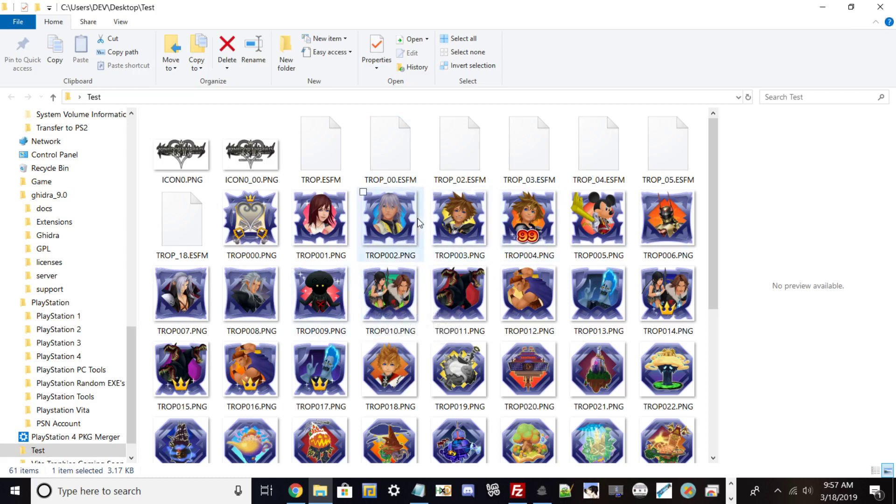
click(516, 221)
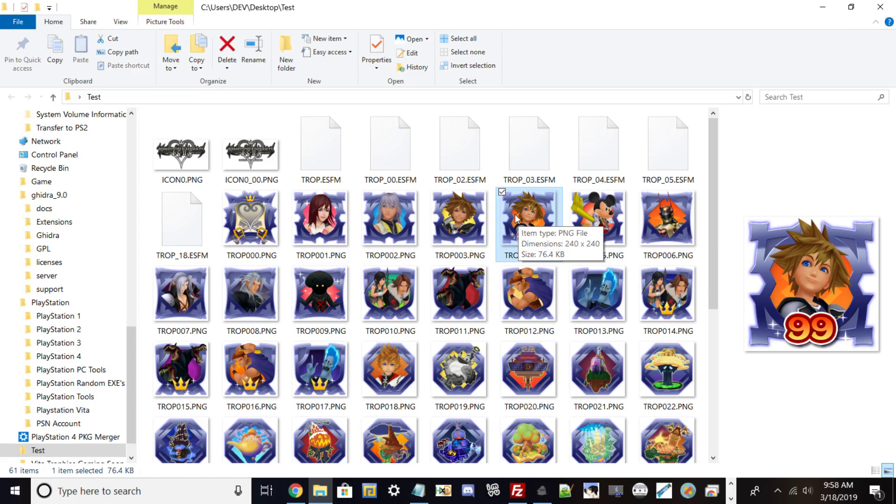
scroll(456, 242, down, 5)
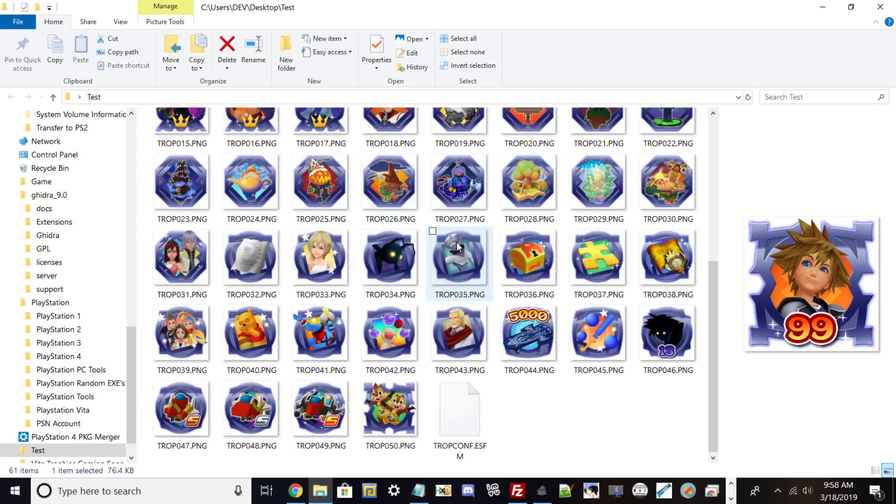